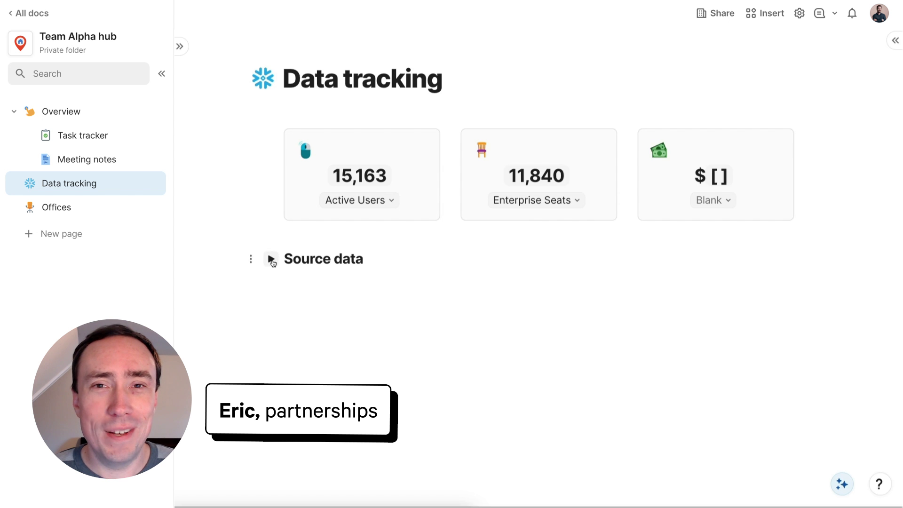
# Add a Revenue KPI to the Snowflake queries under Source data, with the revenue SUM SQL query
pyautogui.click(272, 259)
pyautogui.scroll(-2, 275, 264)
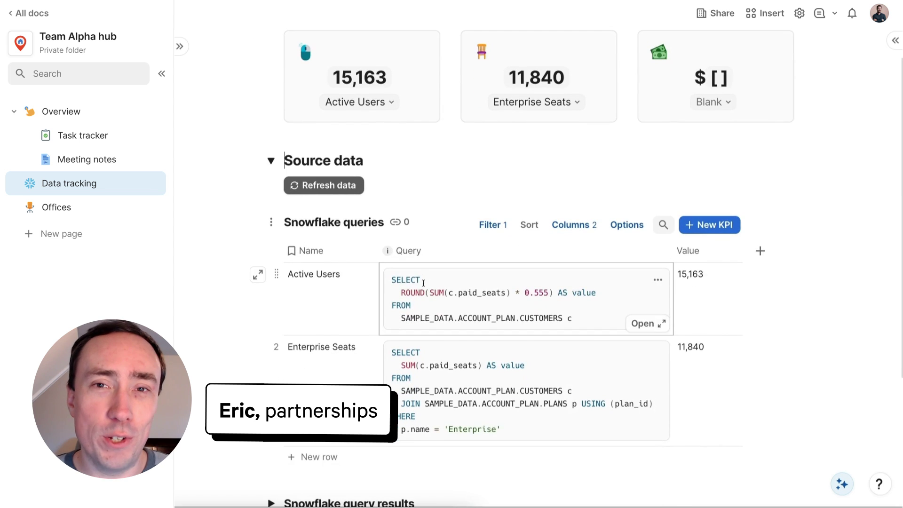
pyautogui.click(688, 226)
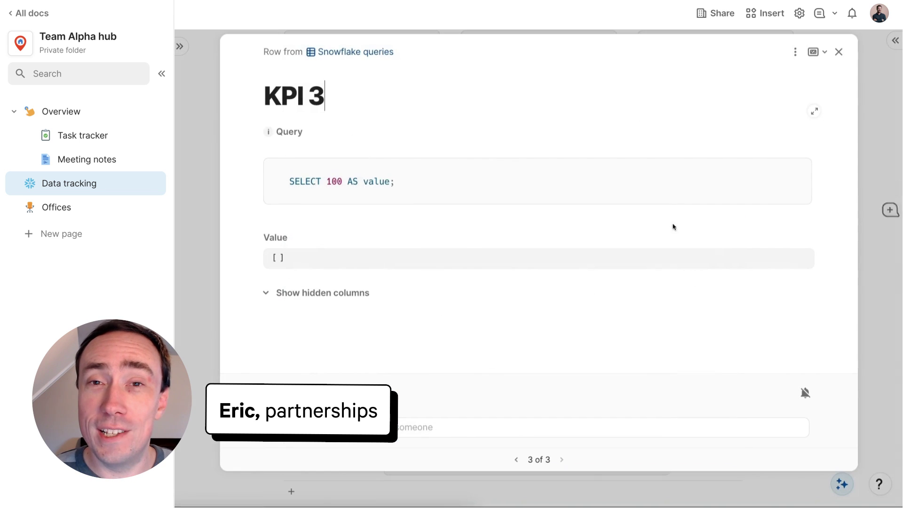
pyautogui.write('Revenue')
pyautogui.click(424, 185)
pyautogui.hotkey('ctrl', 'a')
pyautogui.write('SELECT   SUM(c.paid_seats * p.price_per_seat_usd) AS value FROM   SAMPLE_DATA.ACCOUNT_PLAN.CUSTOMERS c   JOIN SAMPLE_DATA.ACCOUNT_PLAN.PLANS p USING (plan_id)')
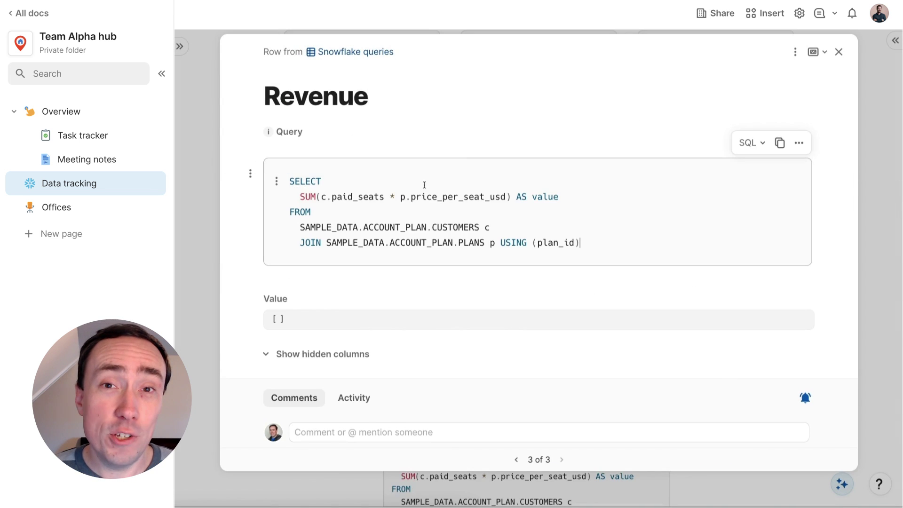
pyautogui.click(839, 52)
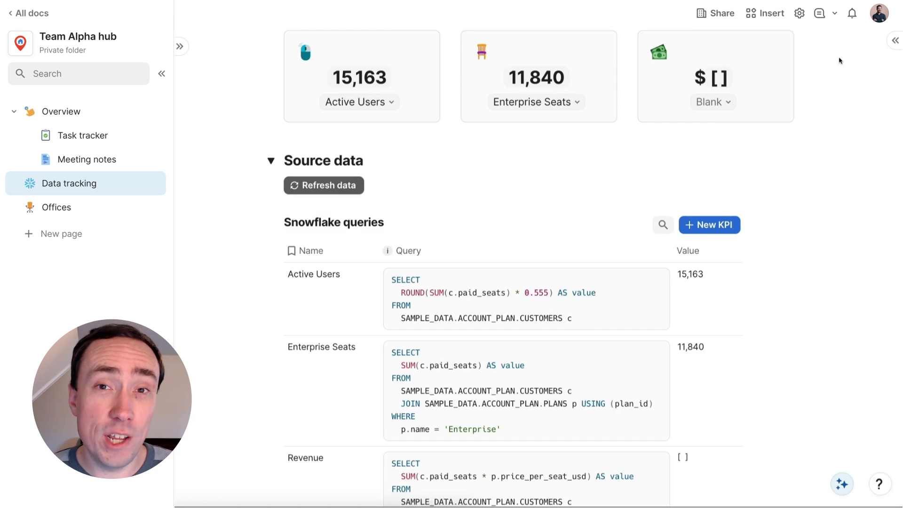
# Refresh the query values and set the third Data tracking card to Revenue ($870,315)
pyautogui.click(349, 194)
pyautogui.scroll(-2, 446, 196)
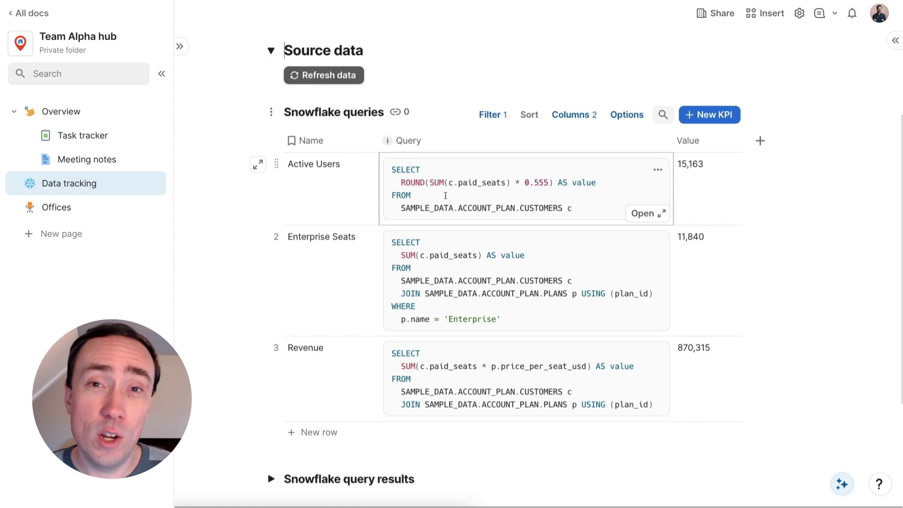
pyautogui.scroll(4, 445, 196)
pyautogui.click(715, 188)
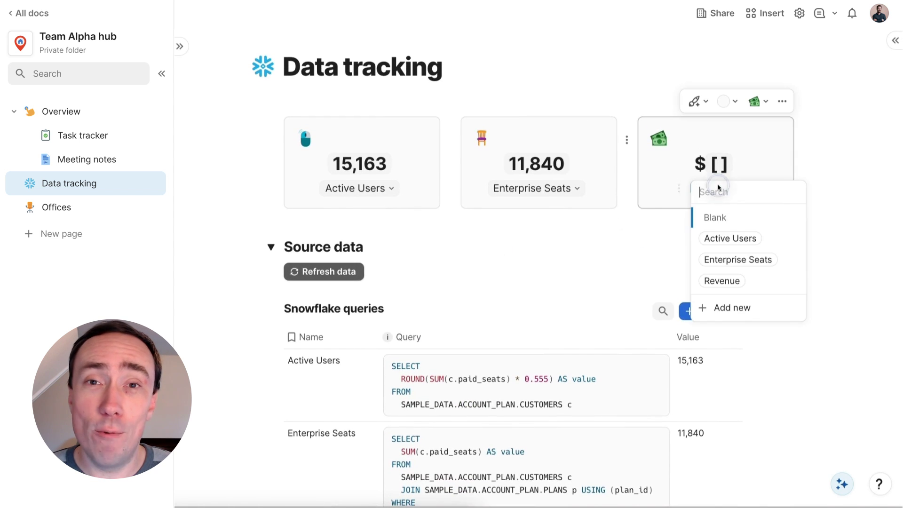
pyautogui.click(721, 281)
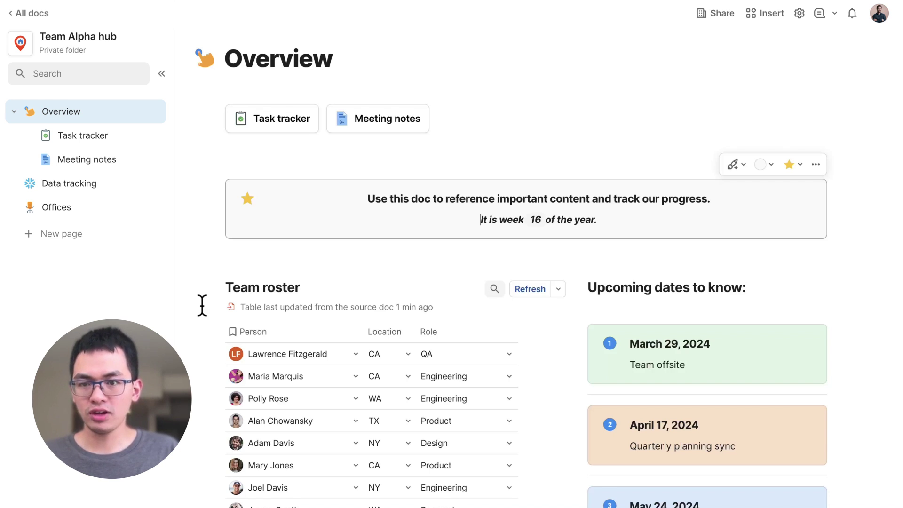
# Delete the last member's row from the Team roster table
pyautogui.scroll(-3, 202, 306)
pyautogui.scroll(-1, 202, 306)
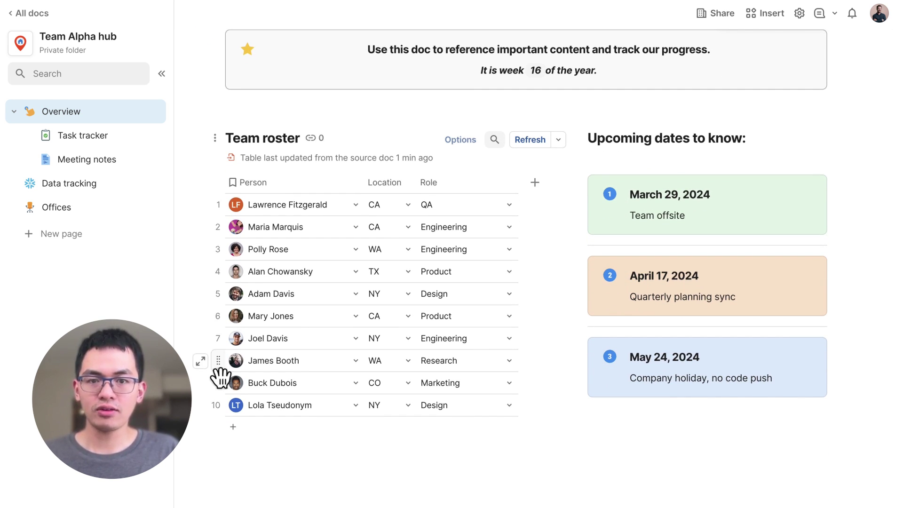
pyautogui.click(228, 408)
pyautogui.rightClick(226, 405)
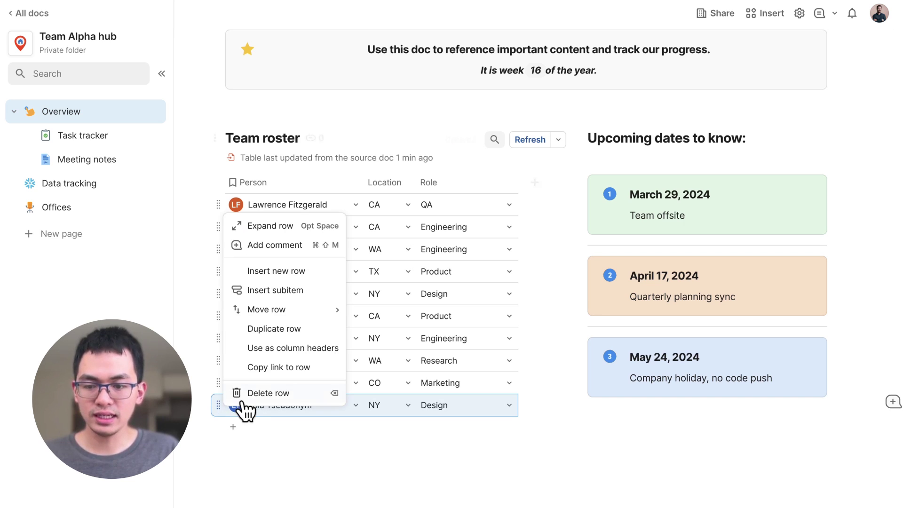
pyautogui.click(250, 399)
# Add a roster row for a new teammate with Location CA and Role Engineering
pyautogui.click(248, 404)
pyautogui.click(248, 404)
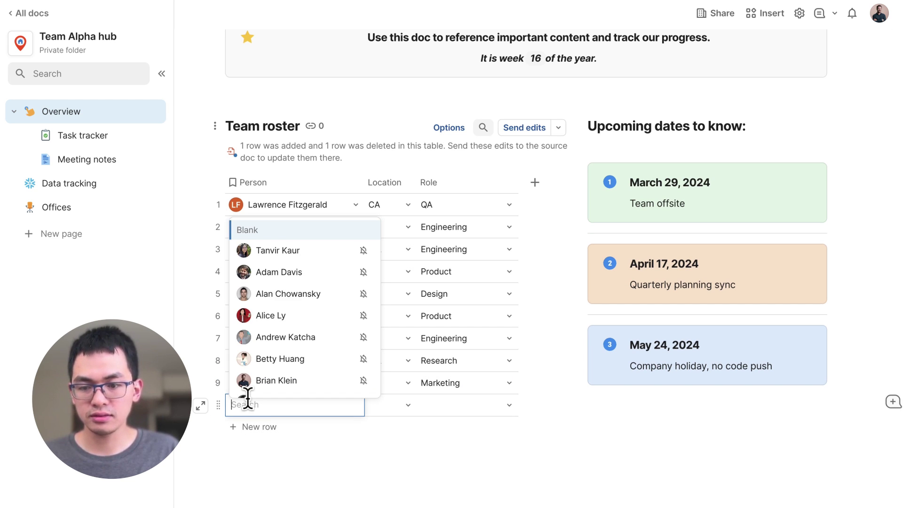
pyautogui.write('Tuan')
pyautogui.press('Return')
pyautogui.click(377, 408)
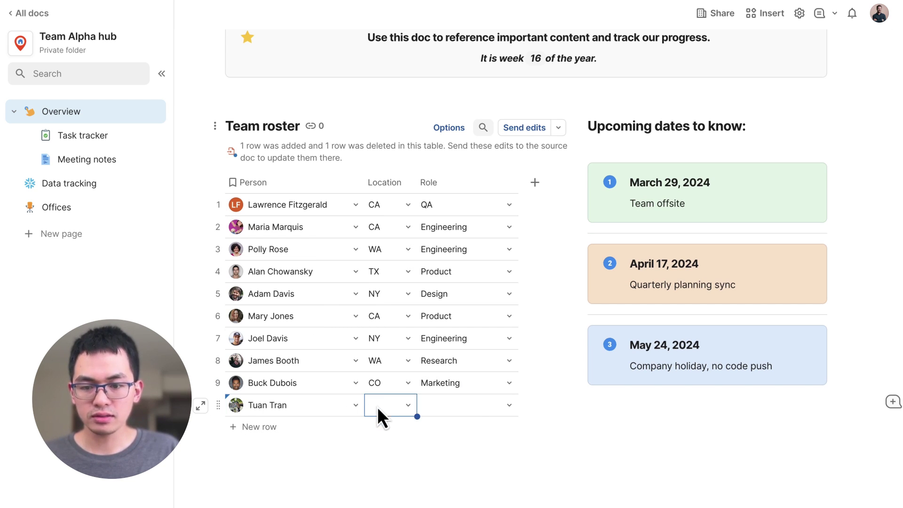
pyautogui.click(382, 415)
pyautogui.write('CA')
pyautogui.press('Return')
pyautogui.click(453, 401)
pyautogui.click(452, 401)
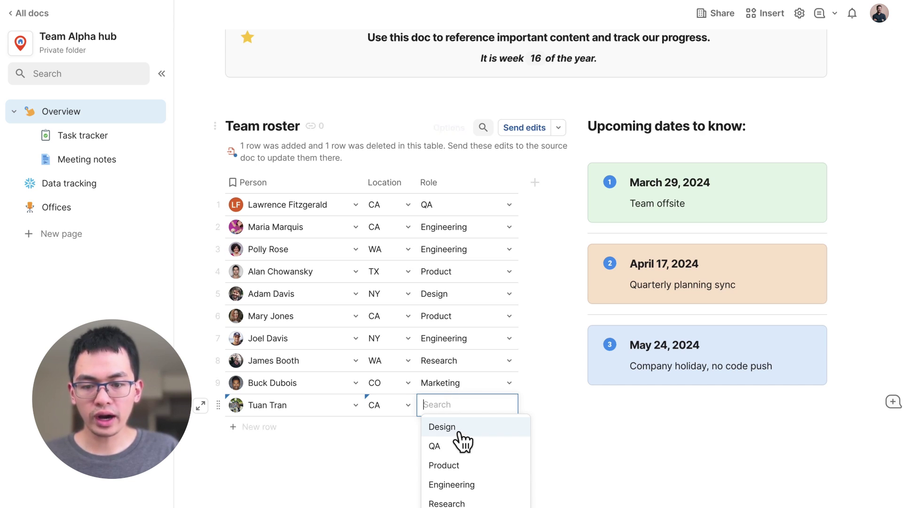
pyautogui.click(464, 485)
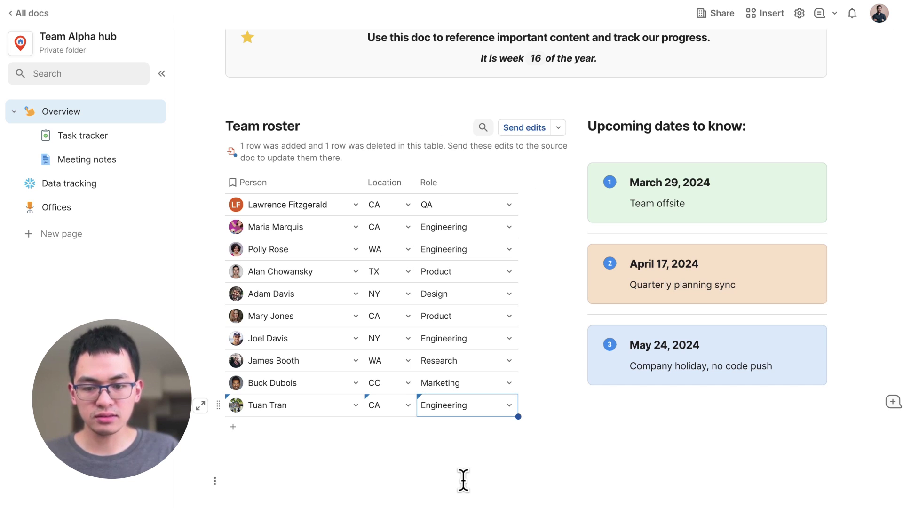
# Send the roster edits to the source doc and view the cross-doc table settings
pyautogui.click(539, 135)
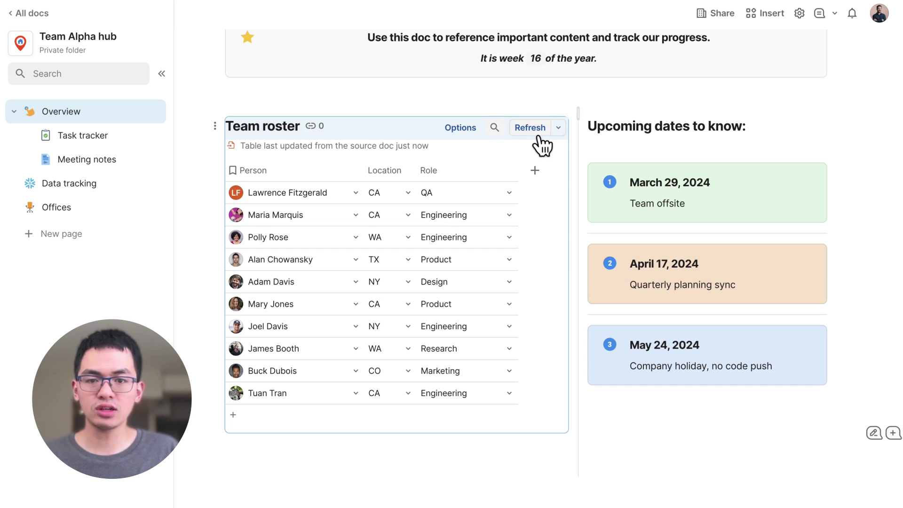
pyautogui.click(462, 130)
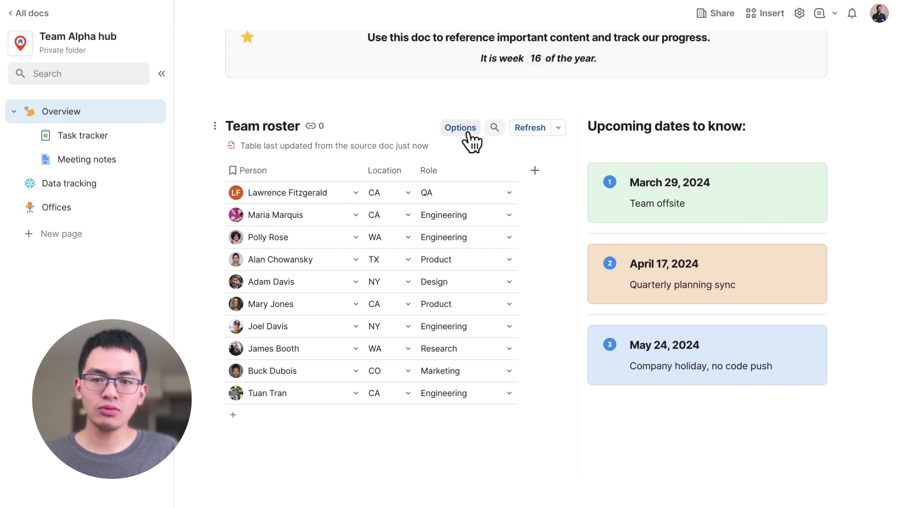
pyautogui.click(756, 143)
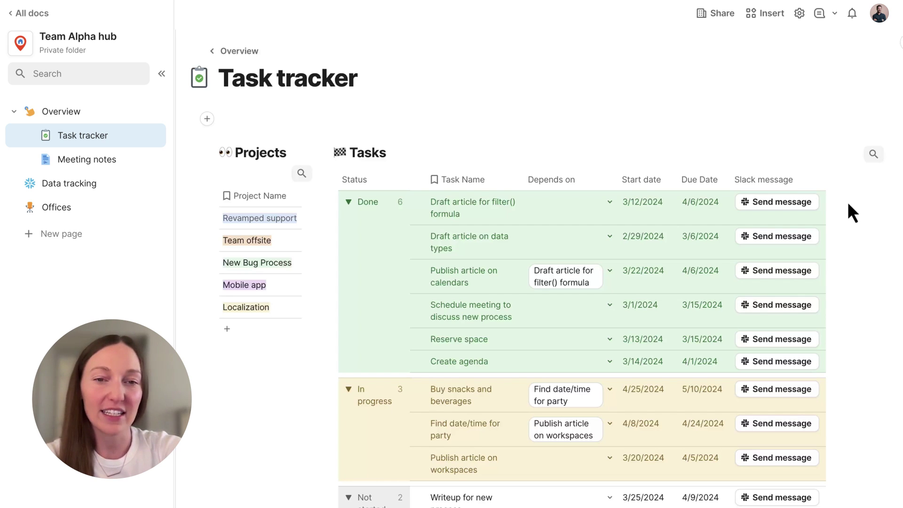
# Set the Slack message button to send via Slack, with an overdue-task reminder including Person and Task Name
pyautogui.click(816, 184)
pyautogui.click(821, 200)
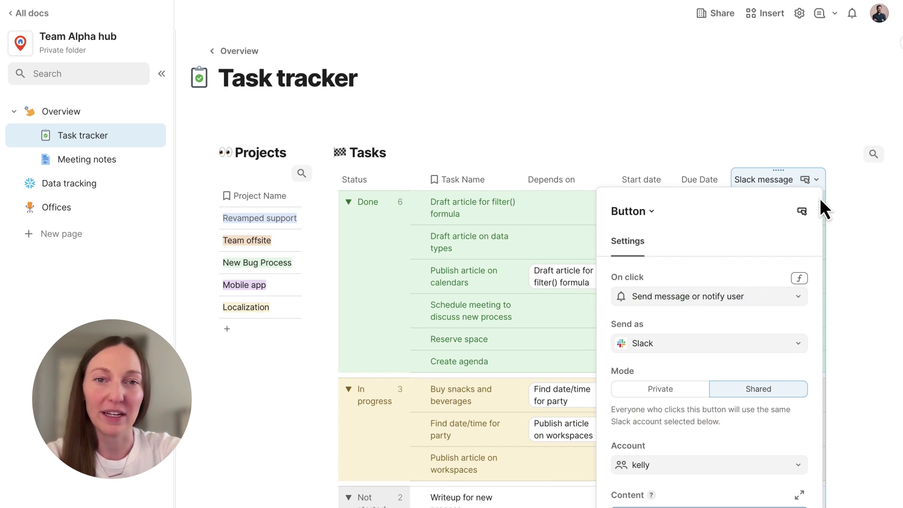
pyautogui.click(801, 348)
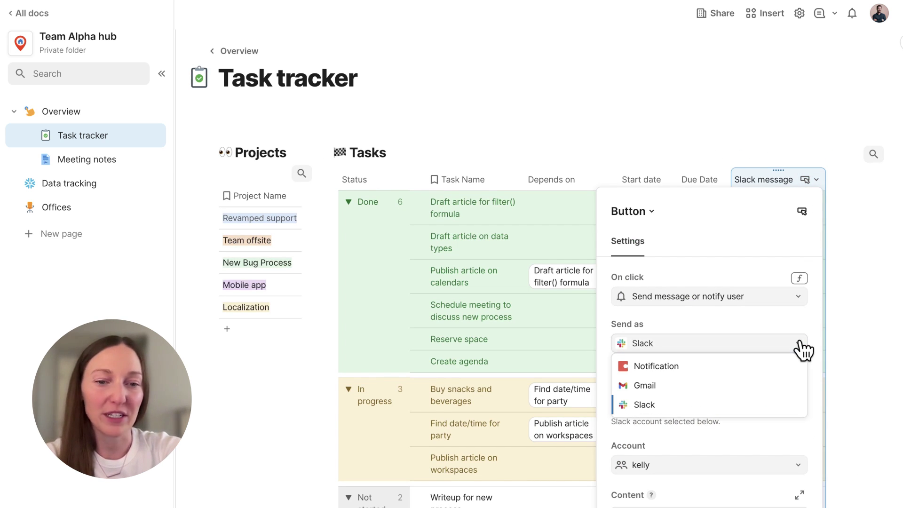
pyautogui.click(817, 400)
pyautogui.scroll(-3, 816, 399)
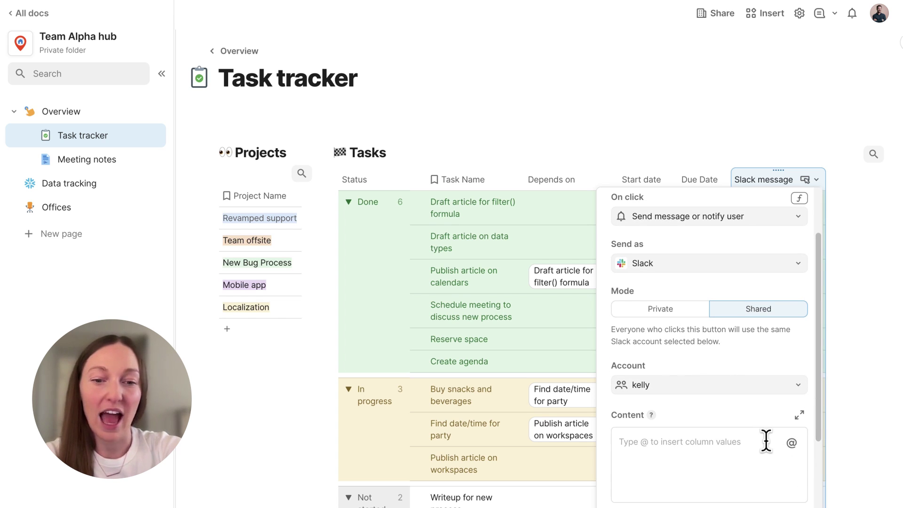
pyautogui.click(767, 442)
pyautogui.write('Hi Person  Your task, Task Name is overdue. Please update the status.')
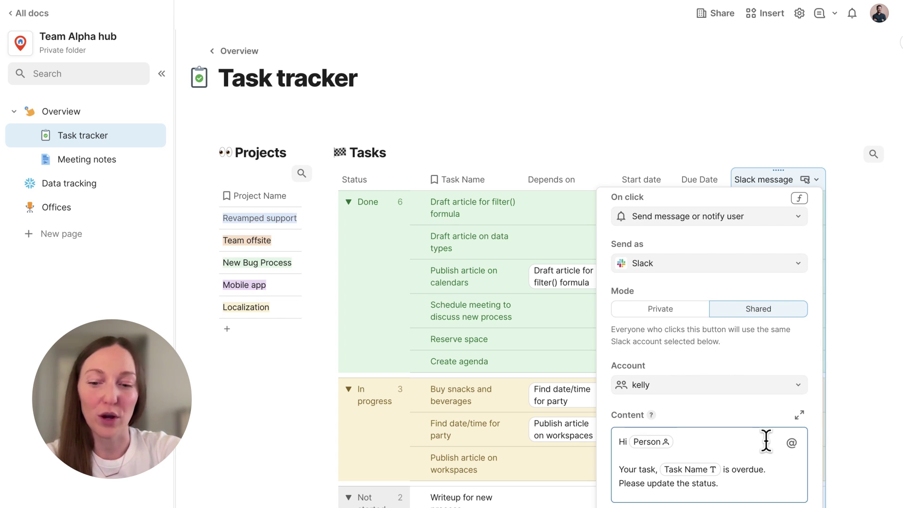
pyautogui.scroll(-1, 766, 441)
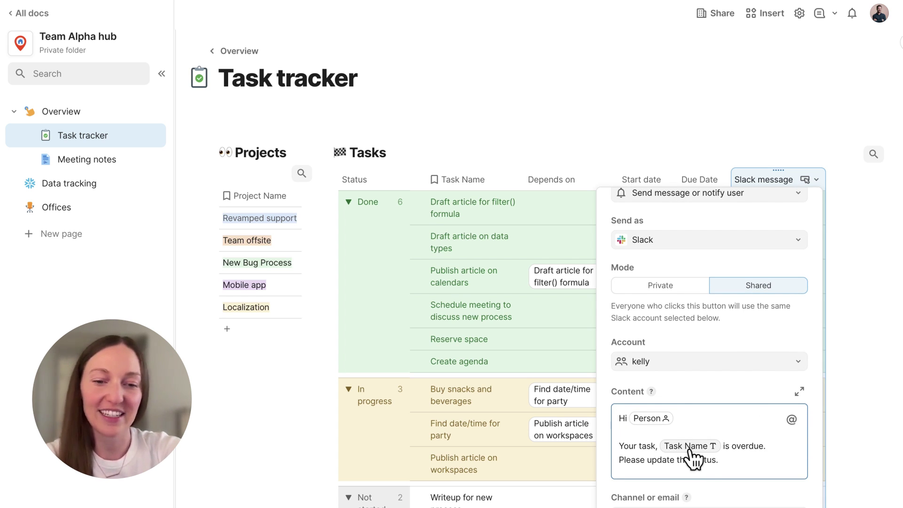
pyautogui.click(867, 198)
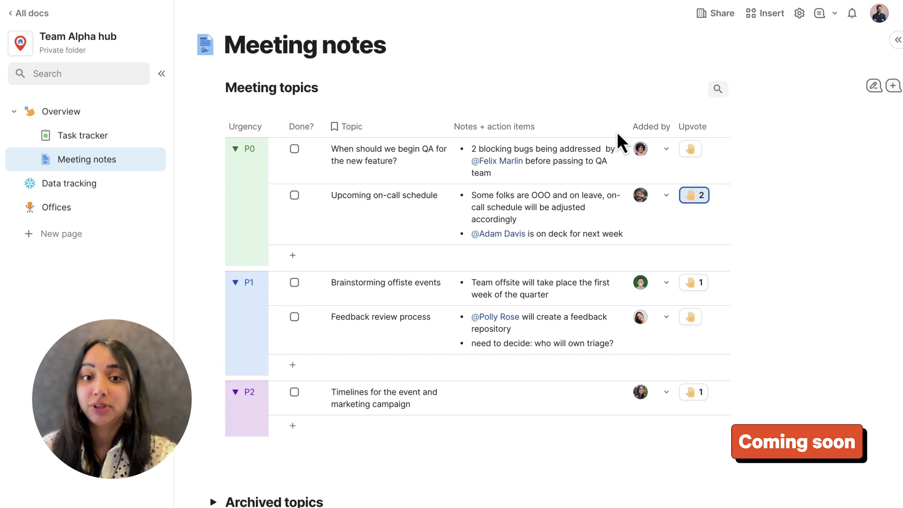
# Open the detail view of the P0 topic "When should we begin QA for the new feature?"
pyautogui.click(615, 126)
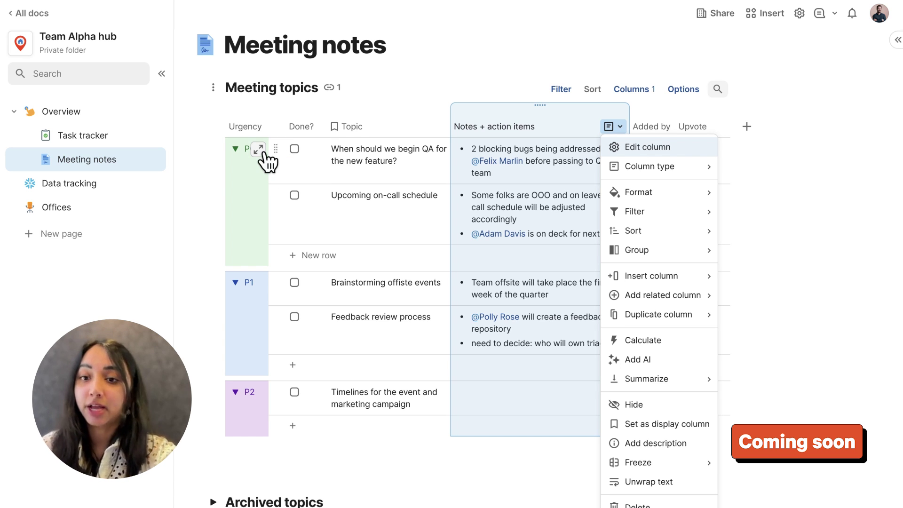
pyautogui.click(262, 150)
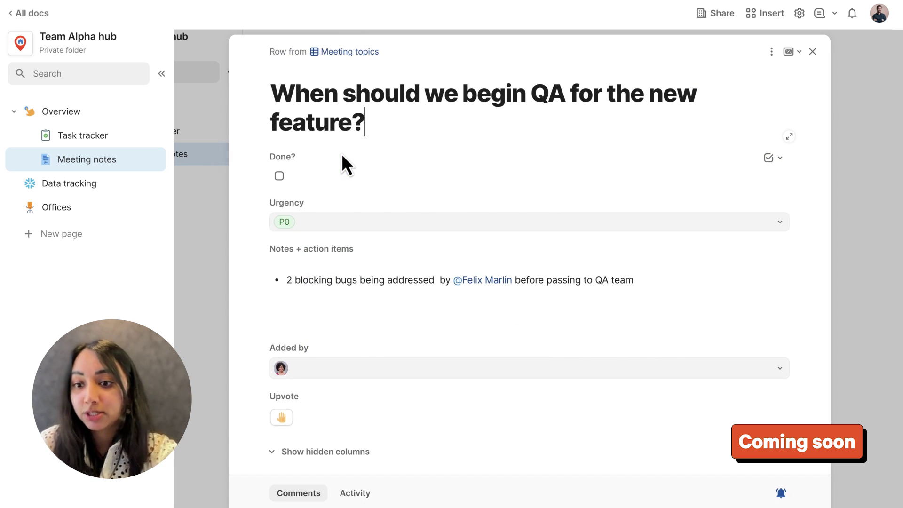
# In the first topic's notes, suggest replacing "QA team" with "product team"
pyautogui.click(812, 52)
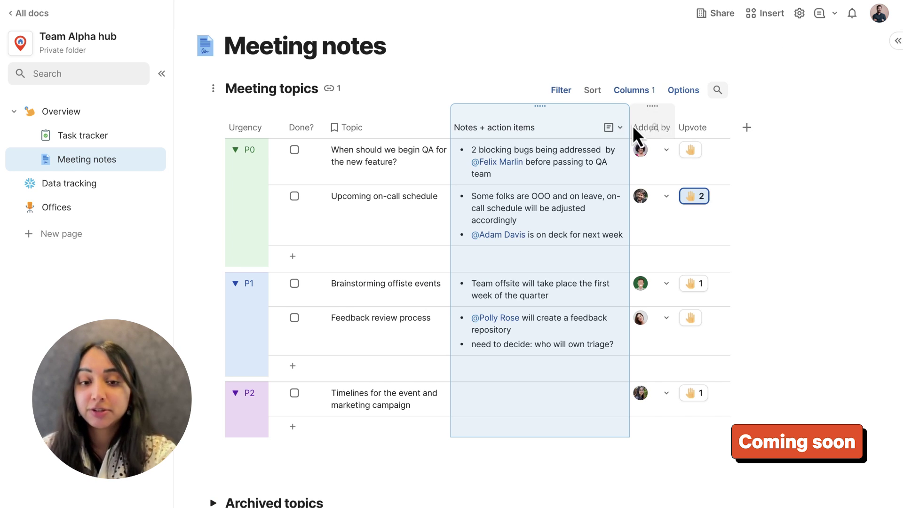
pyautogui.click(588, 171)
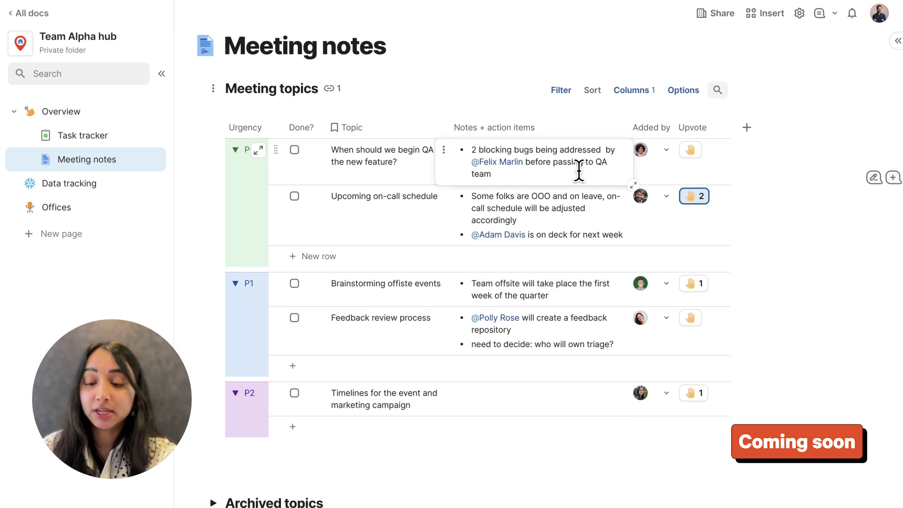
pyautogui.moveTo(578, 171); pyautogui.dragTo(602, 167)
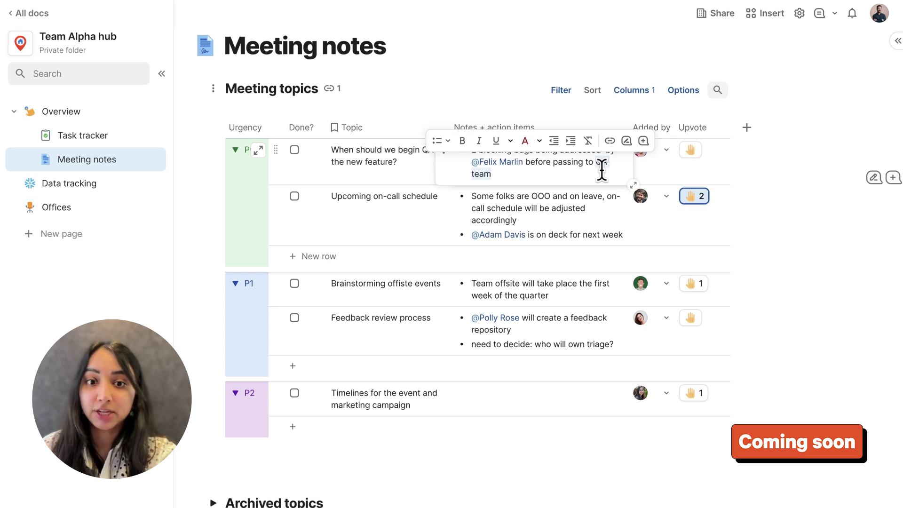
pyautogui.click(628, 143)
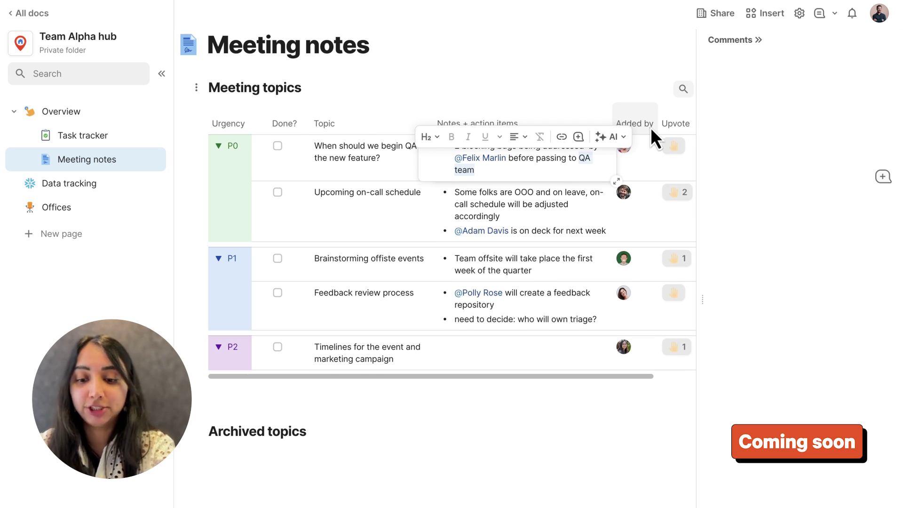
pyautogui.write('product team')
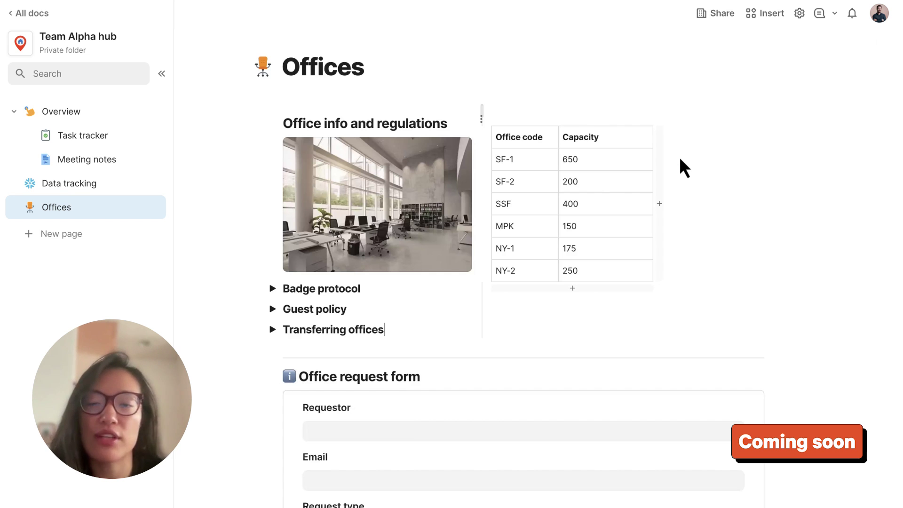
# Add a divider and the note "note: largest office yet!" below SF-1's 650 capacity
pyautogui.click(625, 162)
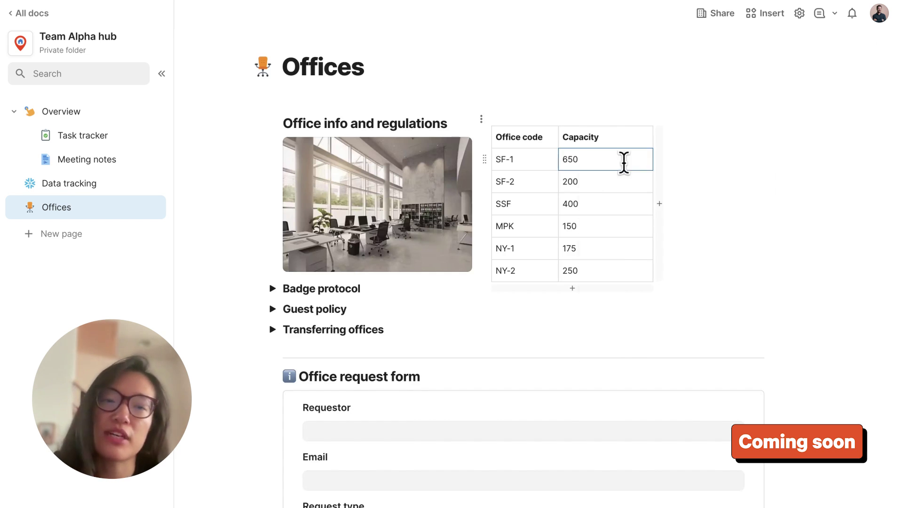
pyautogui.write('/line')
pyautogui.press('Return')
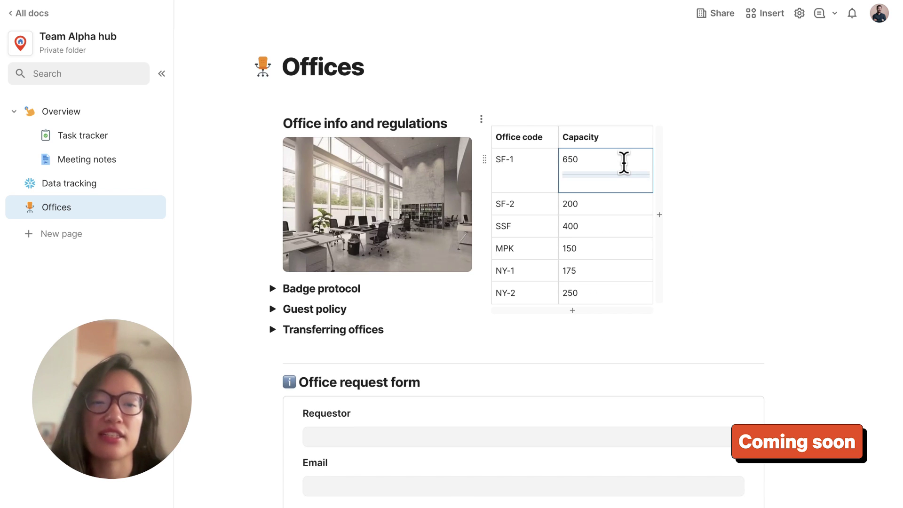
pyautogui.press('Return')
pyautogui.write('note:')
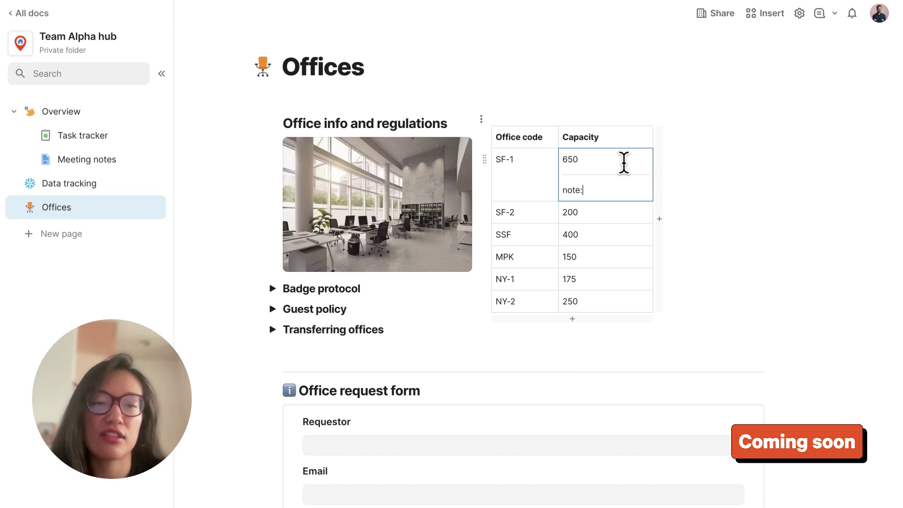
pyautogui.write(' largest office yet!')
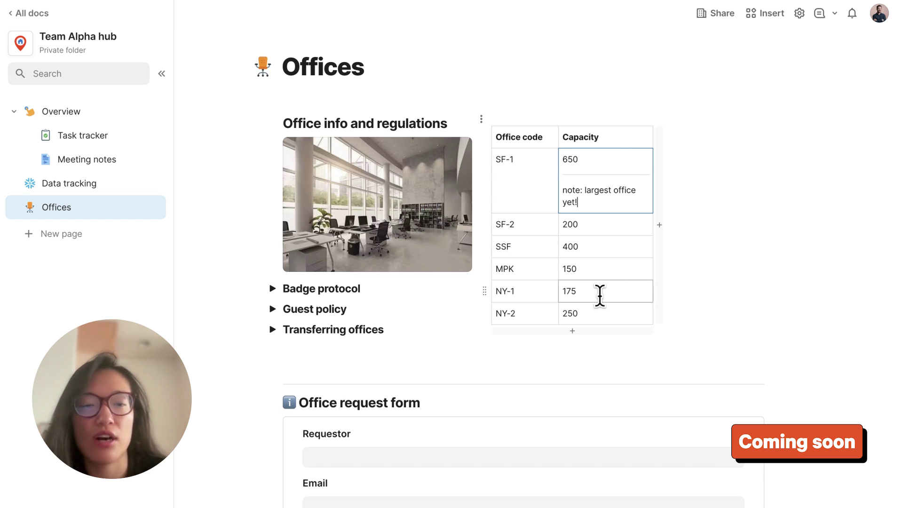
# Post the comment "nyc!" on the NY-2 office row
pyautogui.hotkey('ctrl', 'alt', 'm')
pyautogui.write('nyc!')
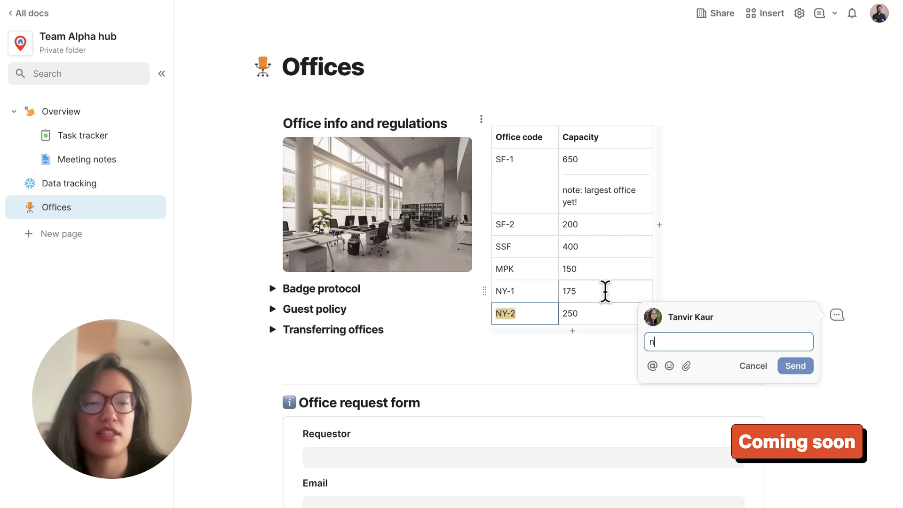
pyautogui.click(797, 366)
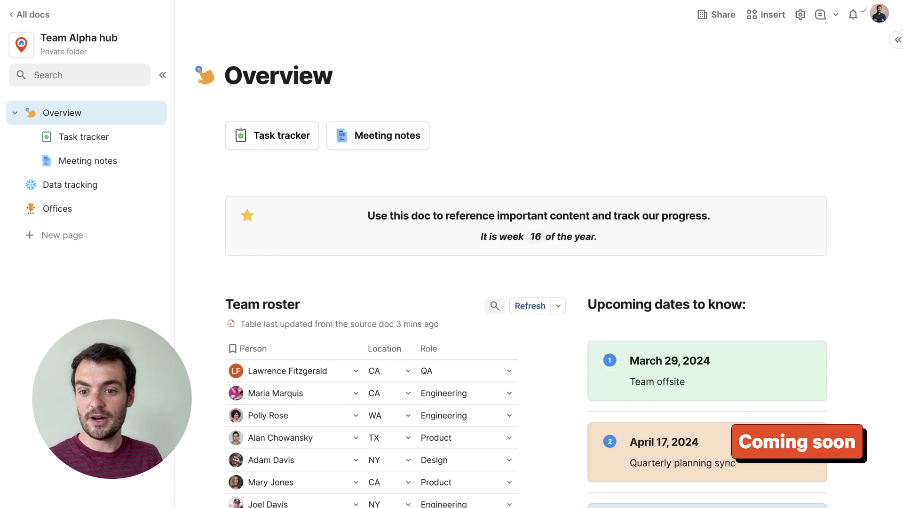
pyautogui.click(283, 10)
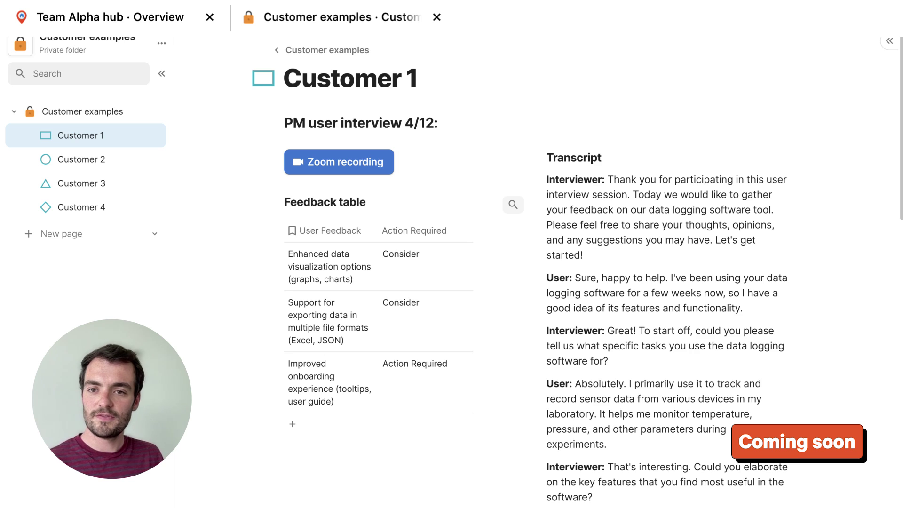
pyautogui.click(113, 14)
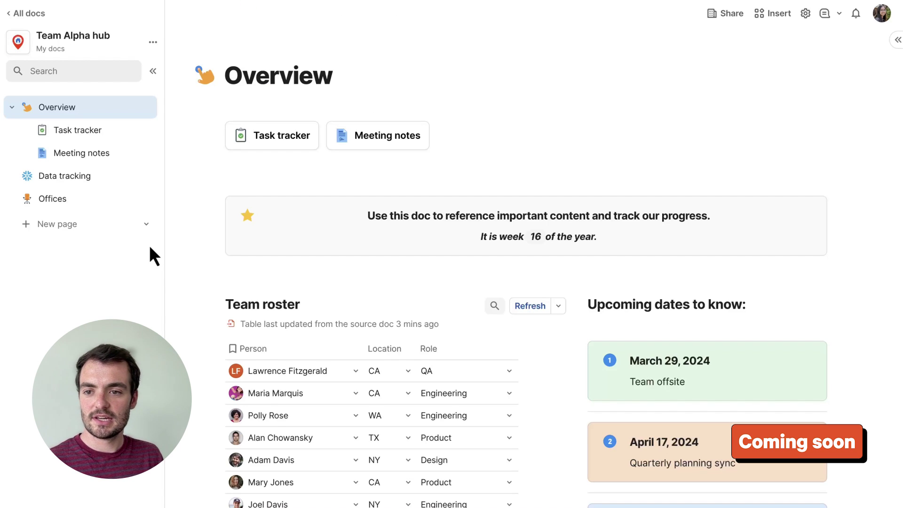
# Create a sync page of Customer 1 from the Customer examples doc, viewable by everyone in this doc
pyautogui.click(147, 224)
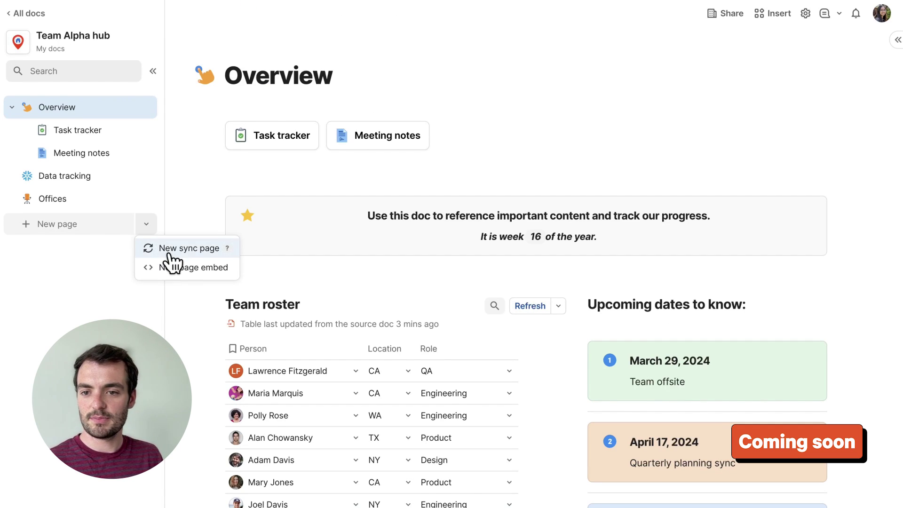
pyautogui.click(169, 249)
pyautogui.click(561, 100)
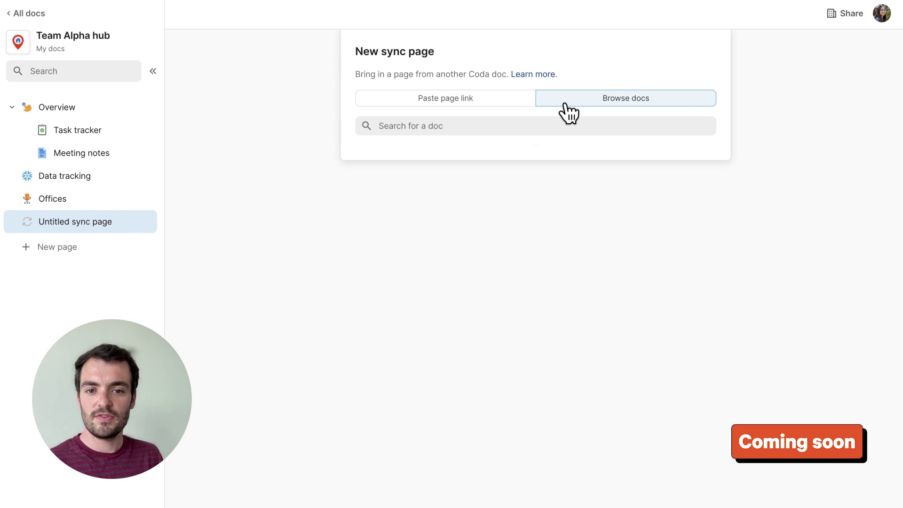
pyautogui.click(576, 159)
pyautogui.click(585, 197)
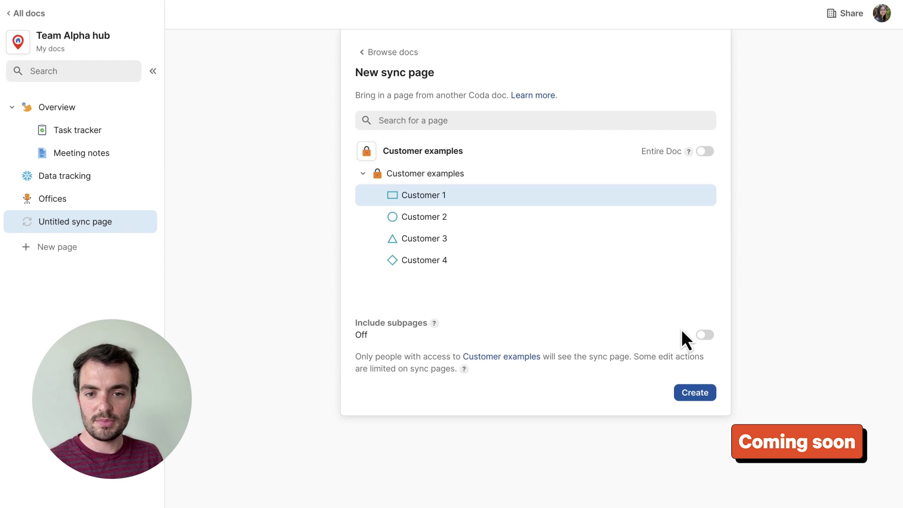
pyautogui.click(698, 393)
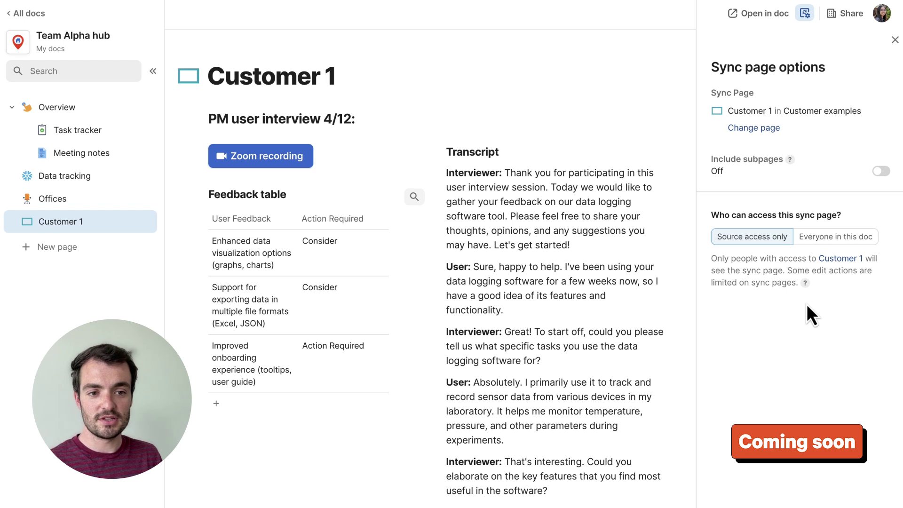
pyautogui.click(872, 239)
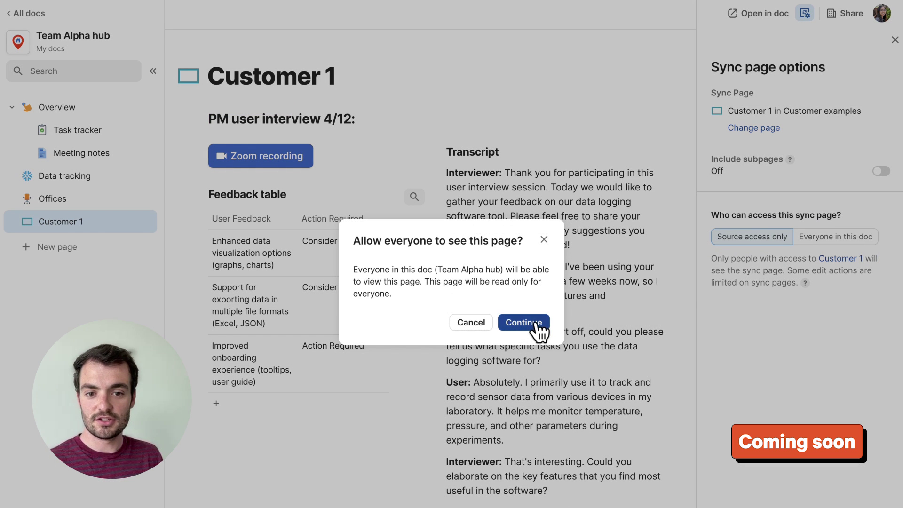
pyautogui.click(519, 322)
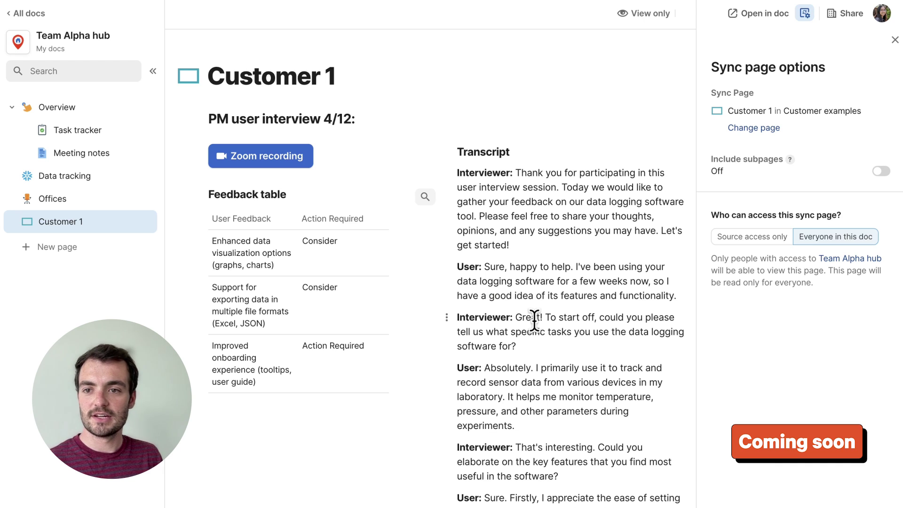